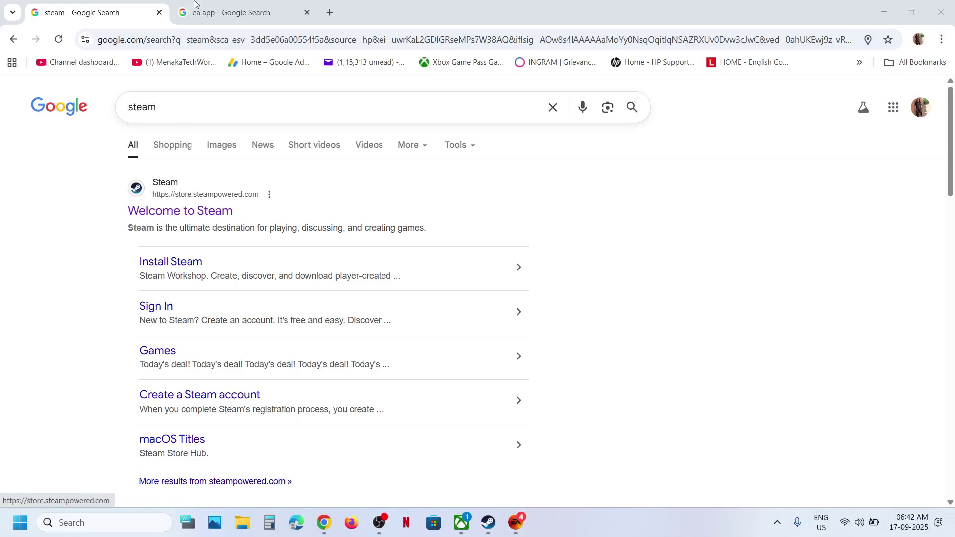
# Open the Install Steam page from the Welcome to Steam result, and the EA app download page in the other tab
pyautogui.click(190, 11)
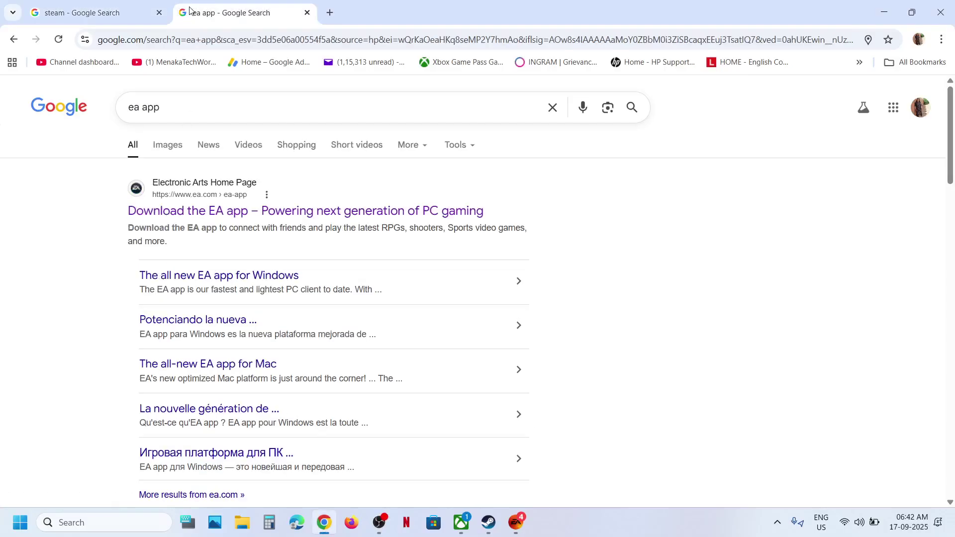
pyautogui.click(67, 6)
pyautogui.click(165, 215)
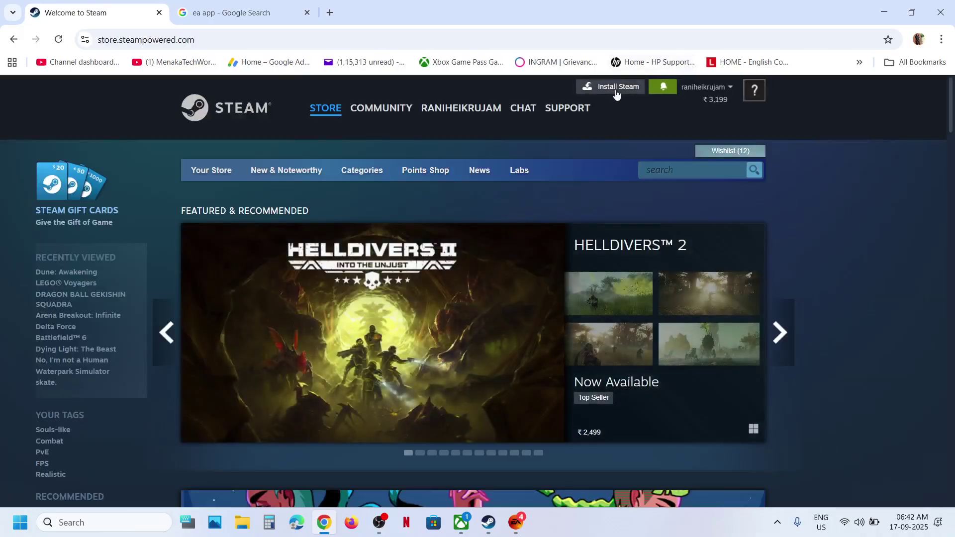
pyautogui.click(618, 88)
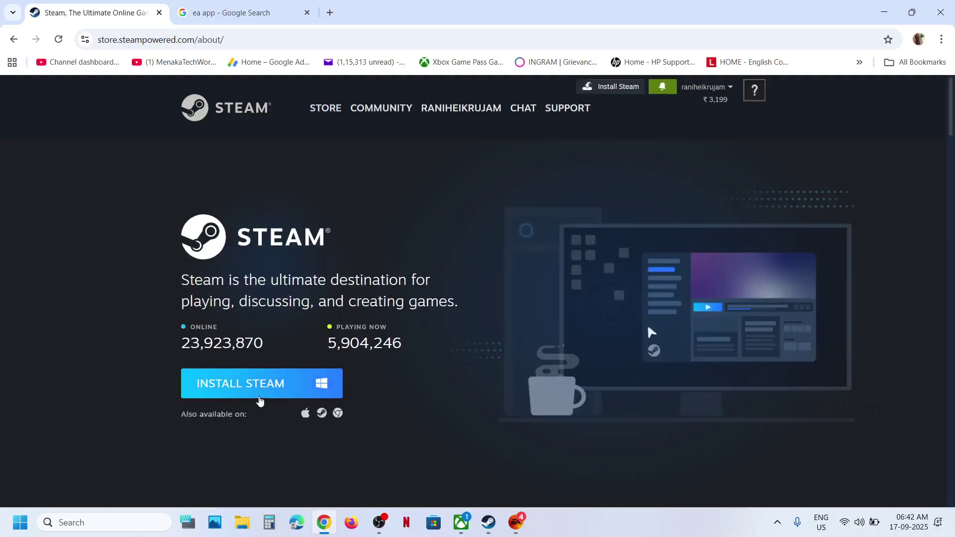
pyautogui.click(195, 9)
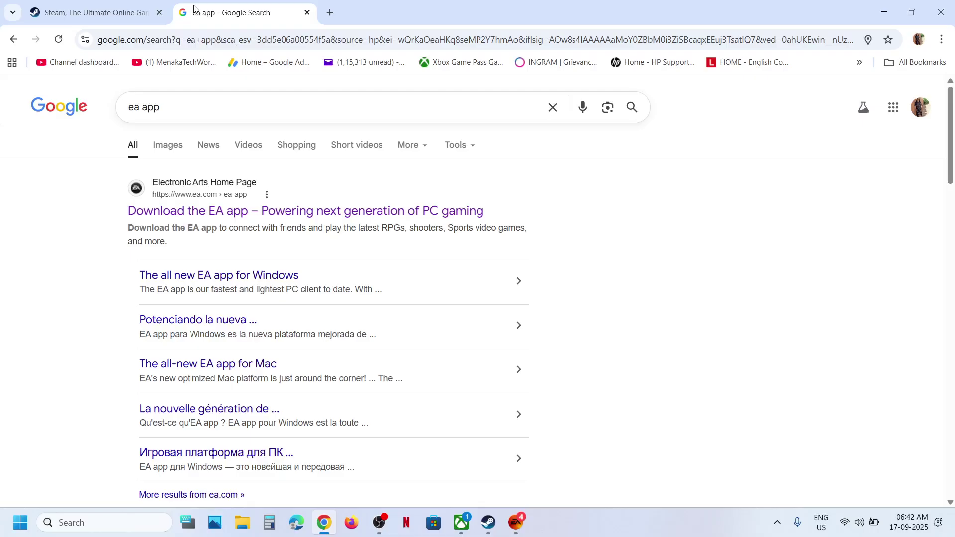
pyautogui.click(241, 215)
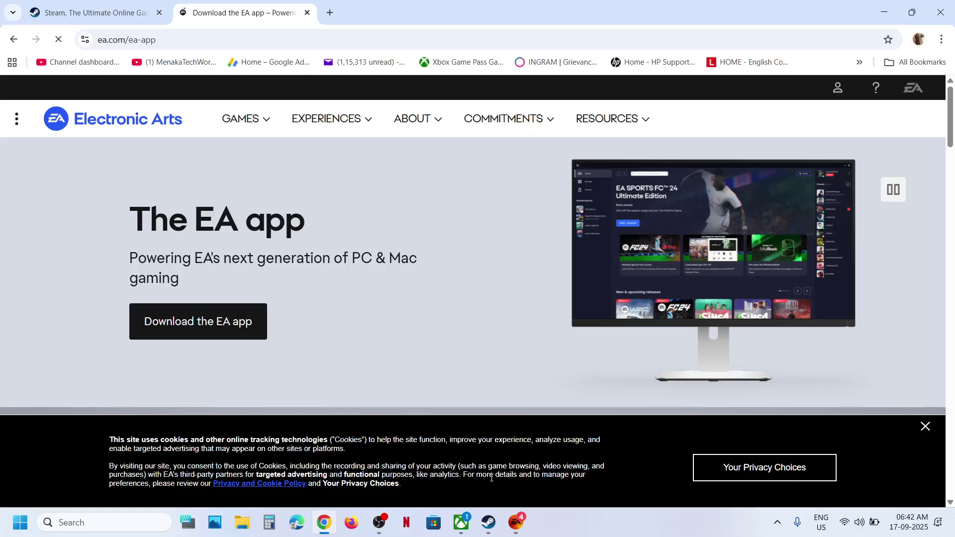
# Find skate. in the Steam store and install it to Local Drive (C:), accepting the EULA
pyautogui.click(488, 522)
pyautogui.moveTo(66, 30)
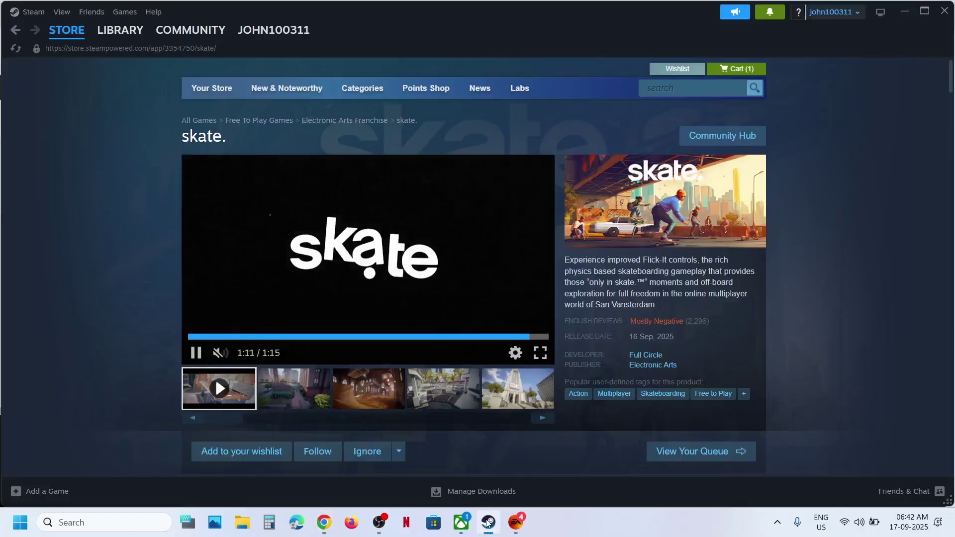
pyautogui.click(62, 36)
pyautogui.write('ska')
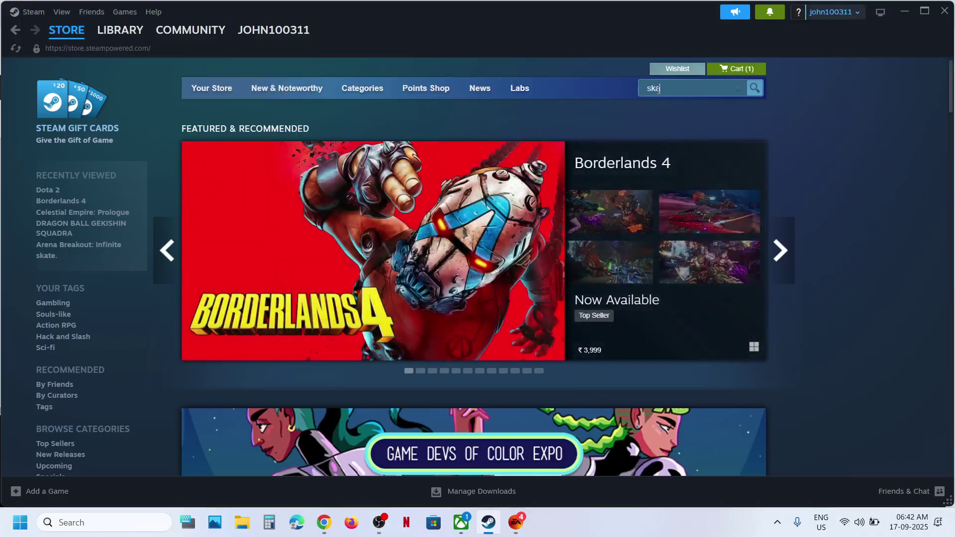
pyautogui.write('te')
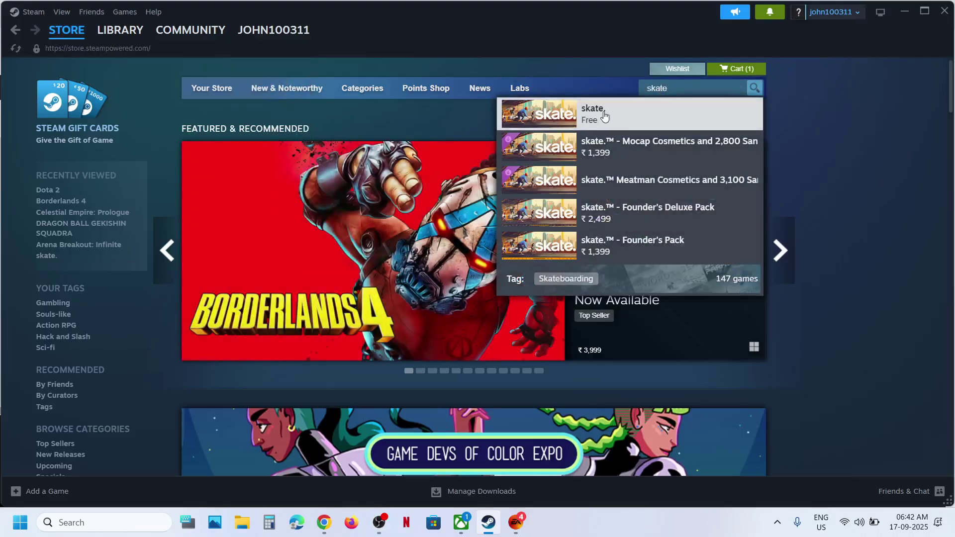
pyautogui.click(605, 117)
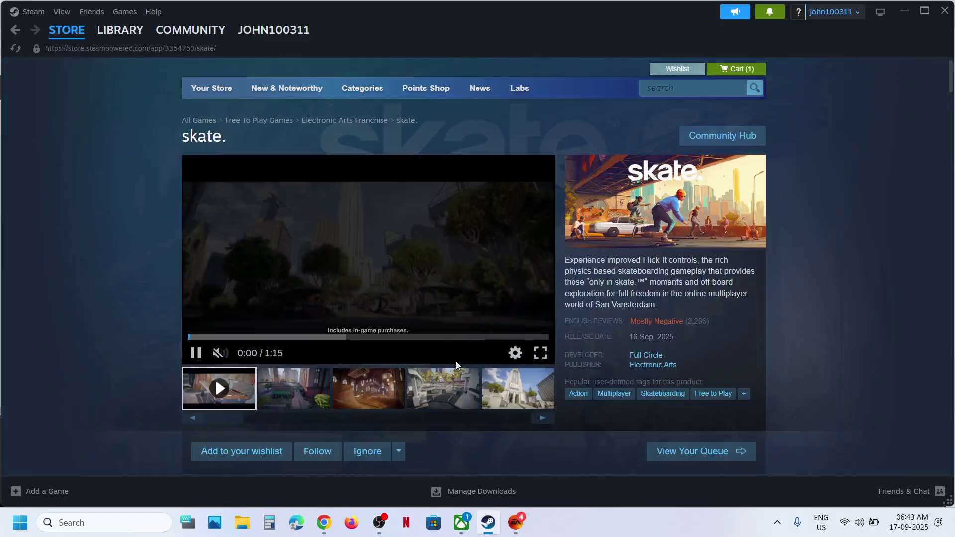
pyautogui.scroll(-3, 455, 366)
pyautogui.scroll(-5, 456, 366)
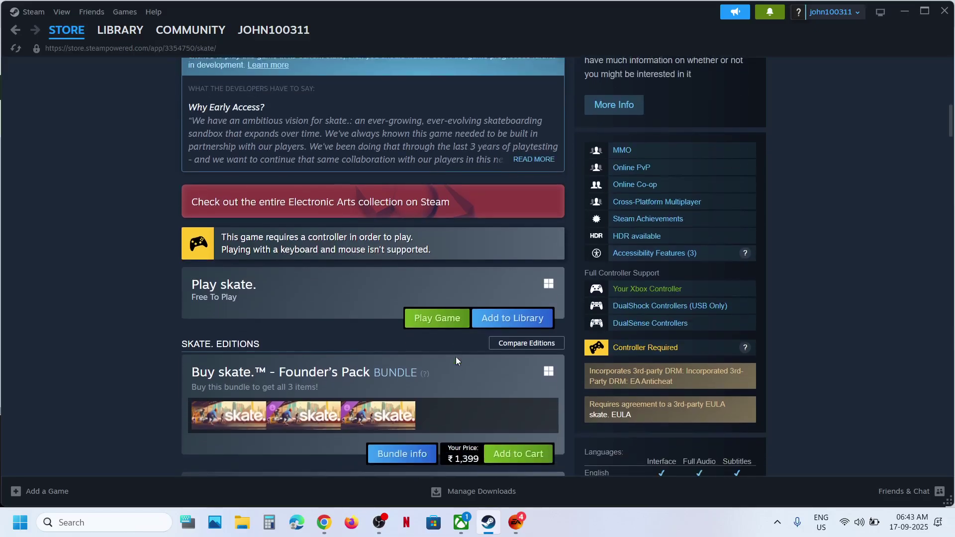
pyautogui.click(436, 319)
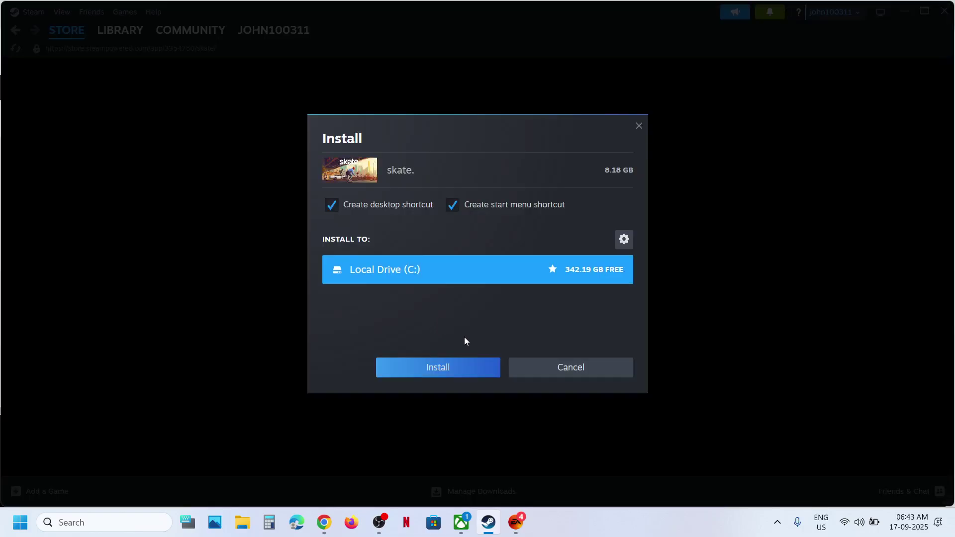
pyautogui.click(416, 373)
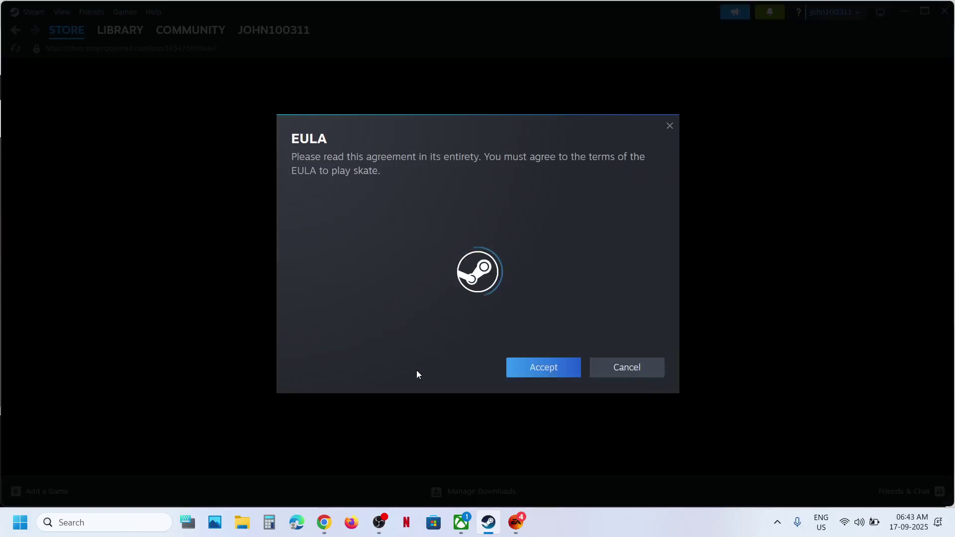
pyautogui.click(549, 416)
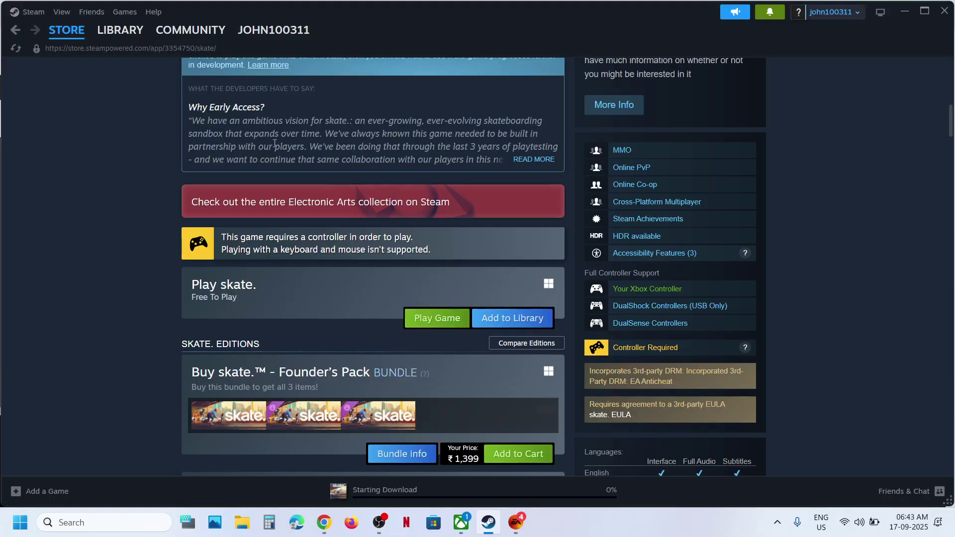
# Open skate.'s Library page showing the download at 1%, then bring up the EA app
pyautogui.click(116, 33)
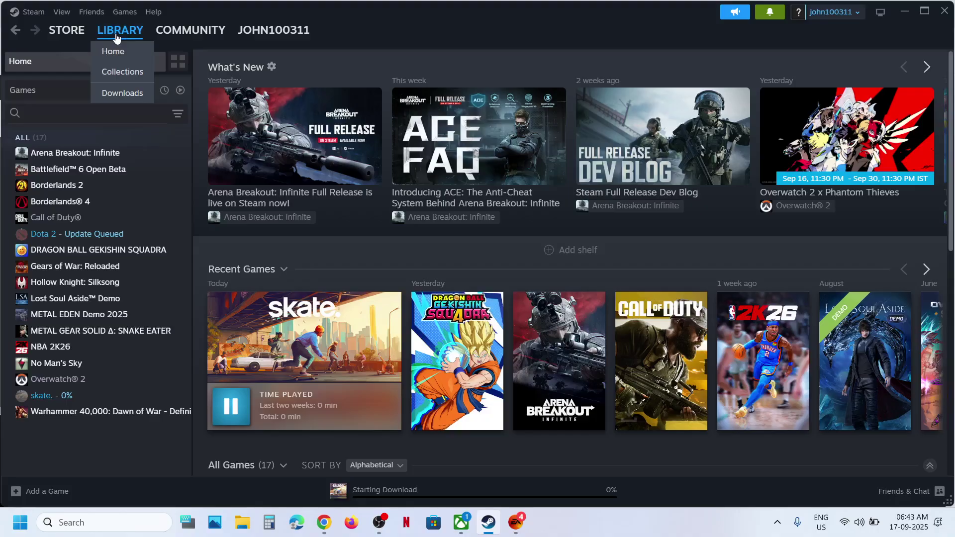
pyautogui.click(304, 351)
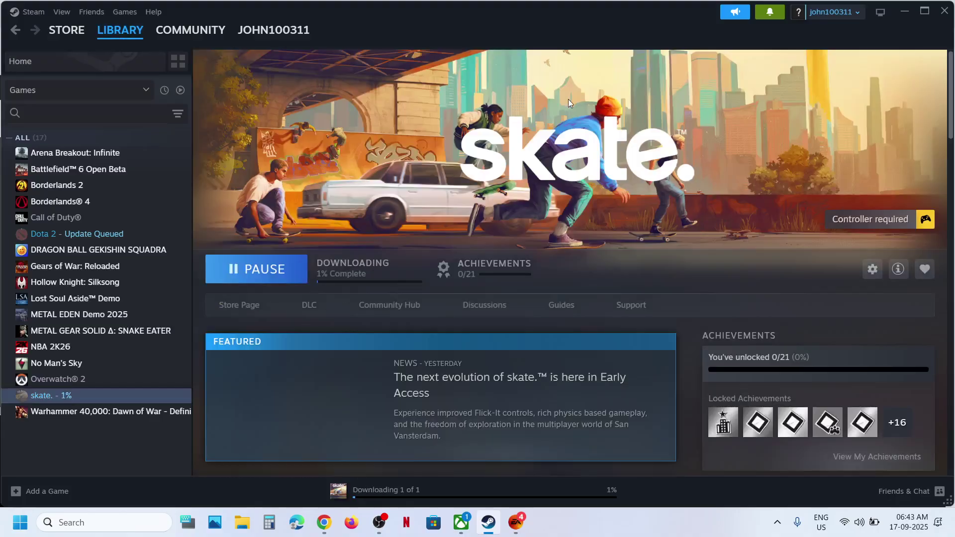
pyautogui.click(516, 523)
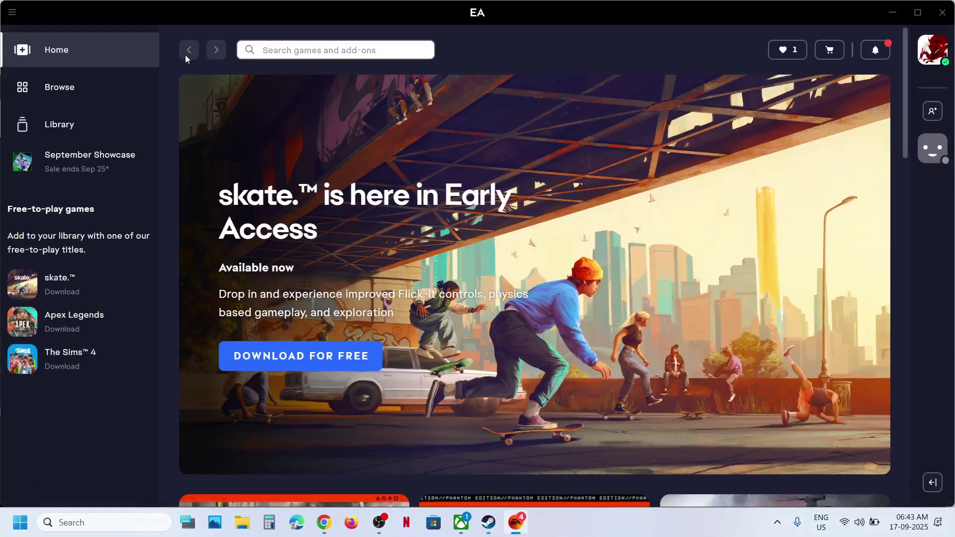
# Search the EA app for 'skate' and open the skate.™ game page from the results
pyautogui.click(293, 50)
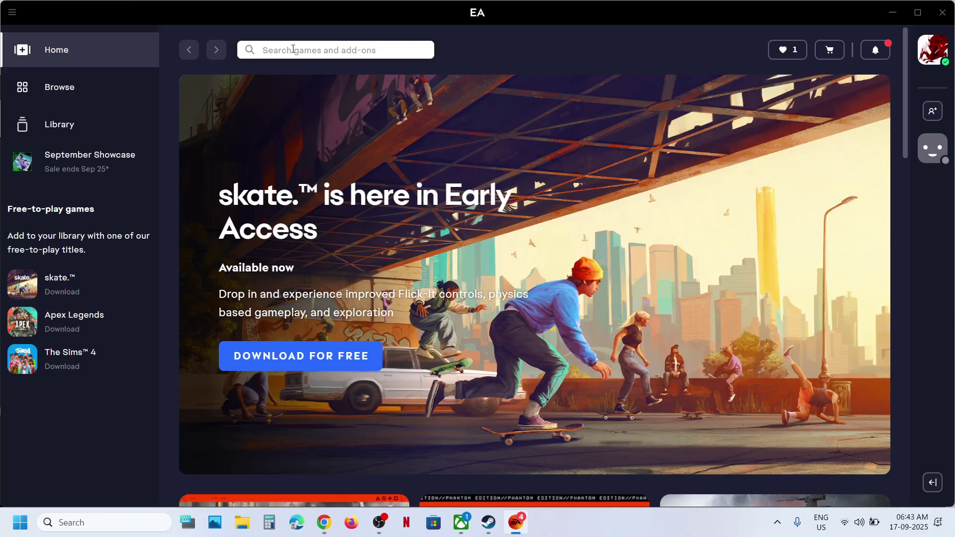
pyautogui.write('skate')
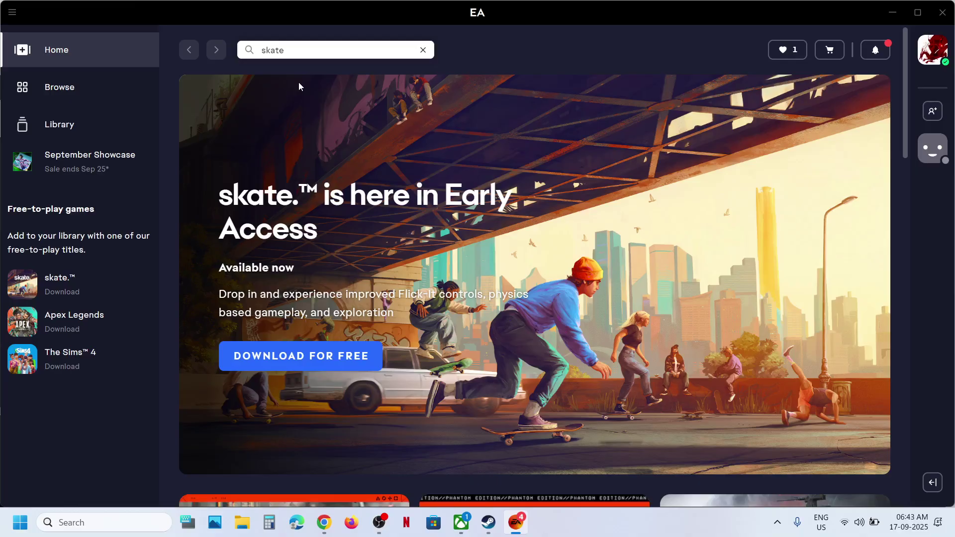
pyautogui.press('Return')
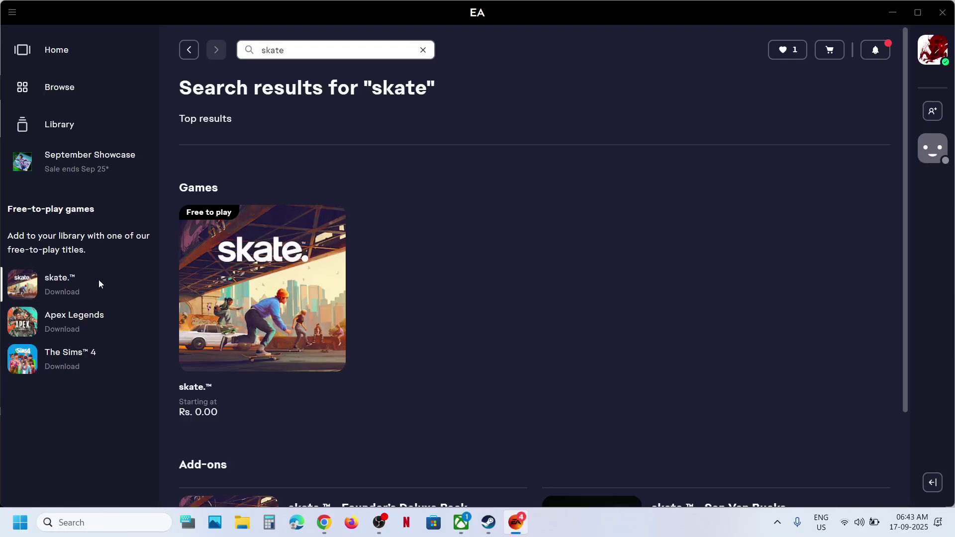
pyautogui.click(318, 240)
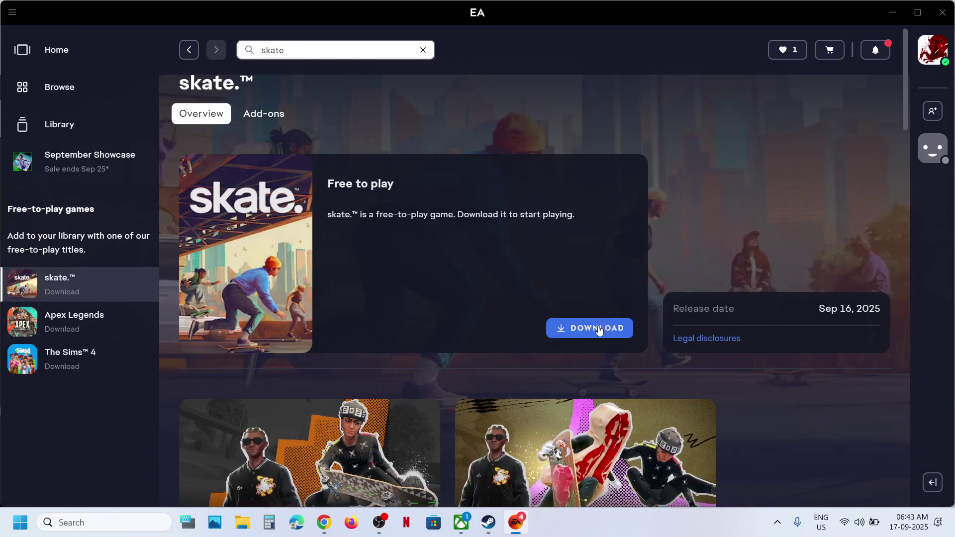
# Download skate.™ with English as the game language, accepting the terms of play
pyautogui.click(598, 330)
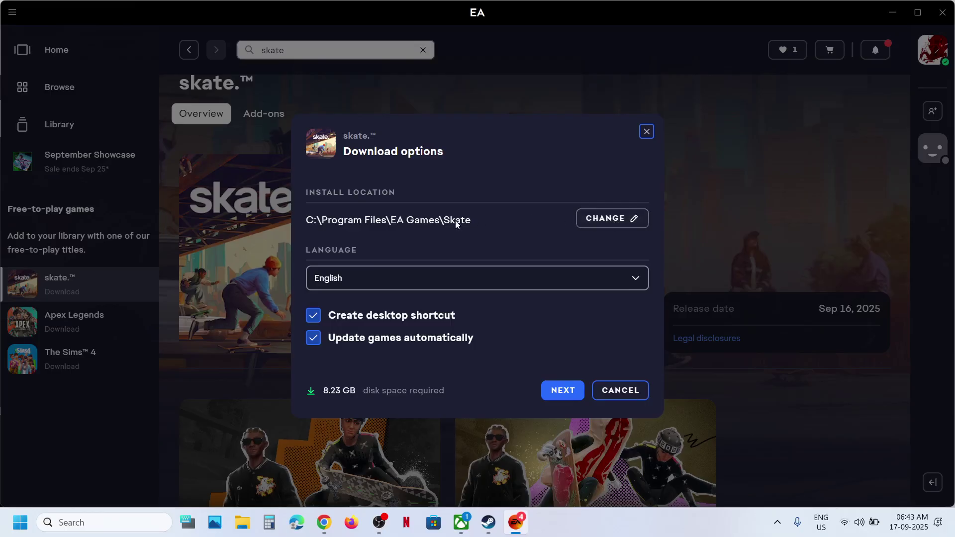
pyautogui.click(400, 284)
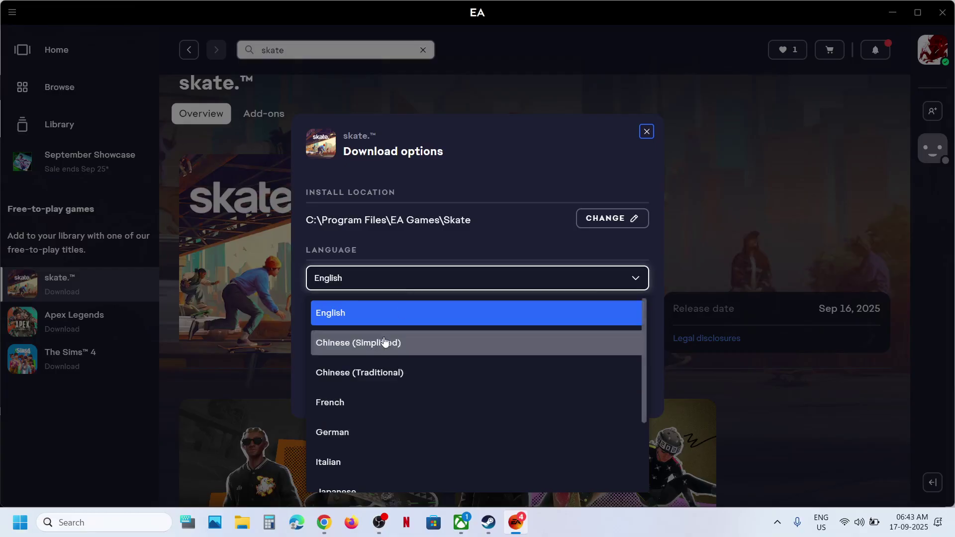
pyautogui.click(353, 319)
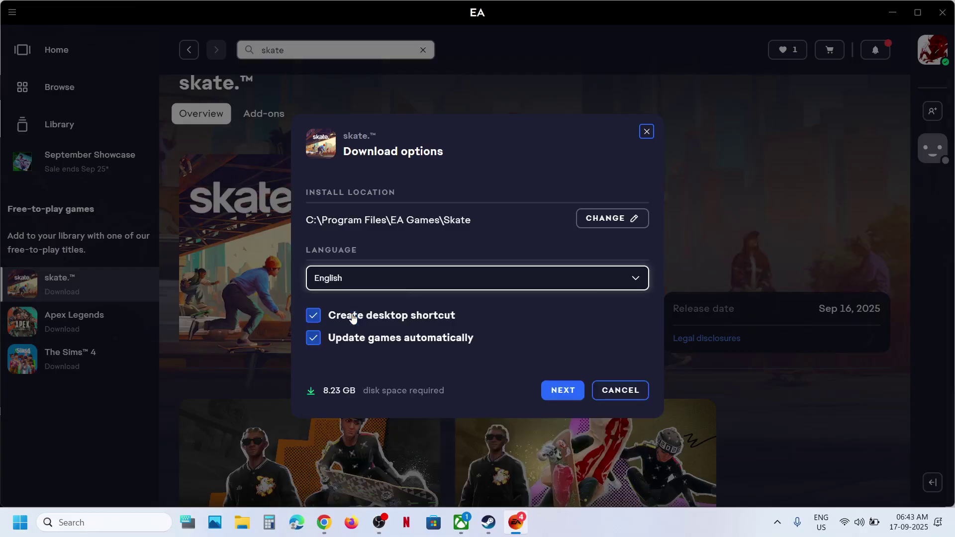
pyautogui.click(561, 390)
pyautogui.click(560, 391)
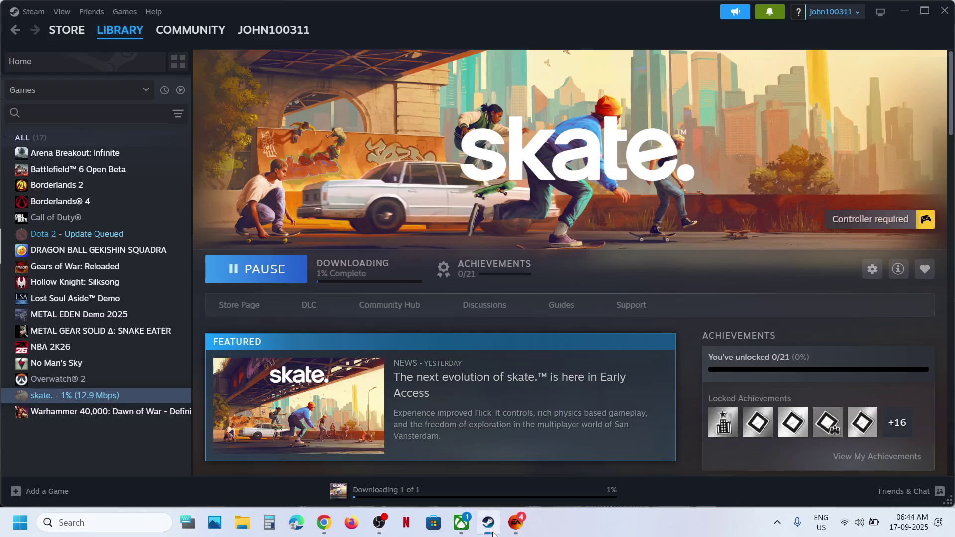
# Return to the Steam window to check the skate. download progress
pyautogui.click(489, 523)
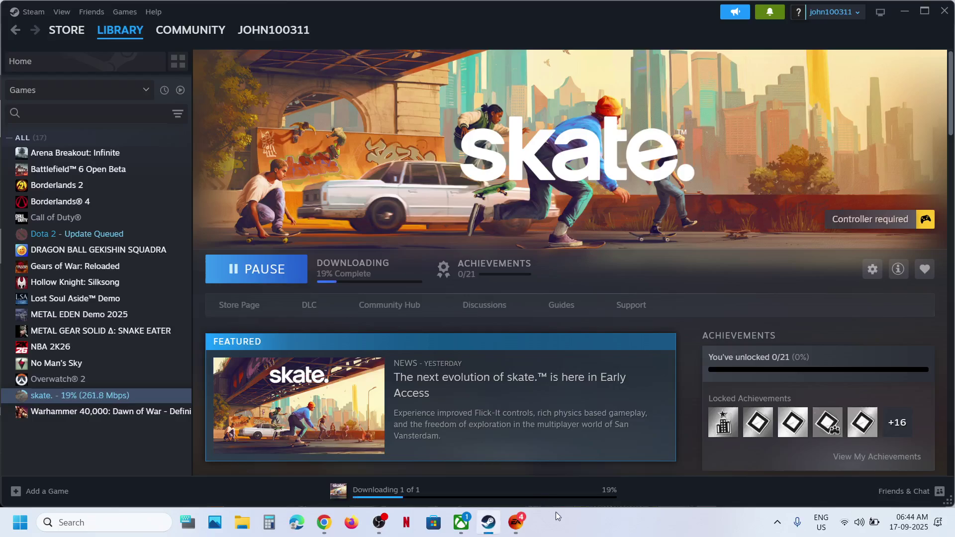